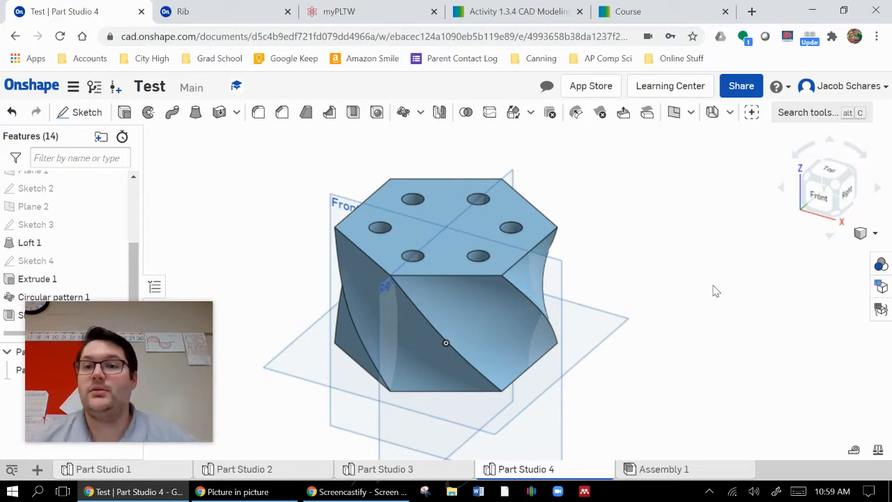
# Start a new sketch on the thin hexagonal rim face at the open underside of the shelled, twisted part
pyautogui.moveTo(721, 276); pyautogui.dragTo(642, 293, button='right')
pyautogui.moveTo(687, 207); pyautogui.dragTo(609, 198, button='right')
pyautogui.click(811, 183)
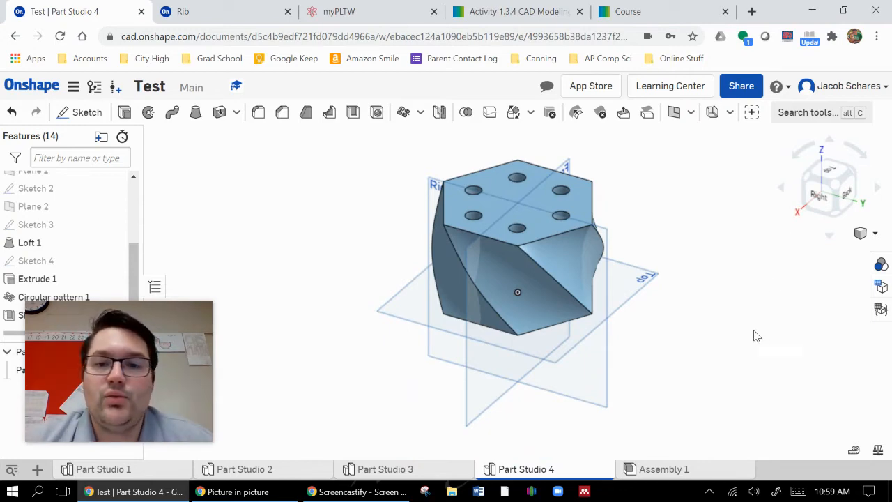
pyautogui.moveTo(756, 336); pyautogui.dragTo(756, 217, button='right')
pyautogui.click(831, 192)
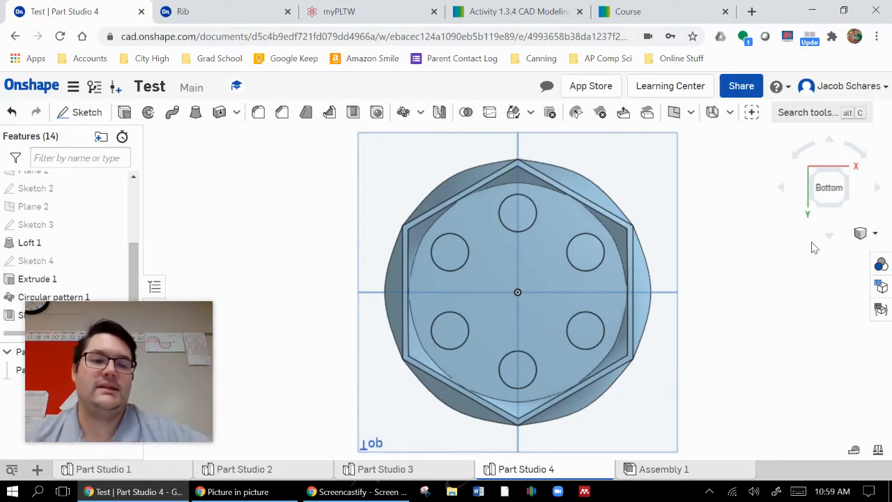
pyautogui.click(67, 112)
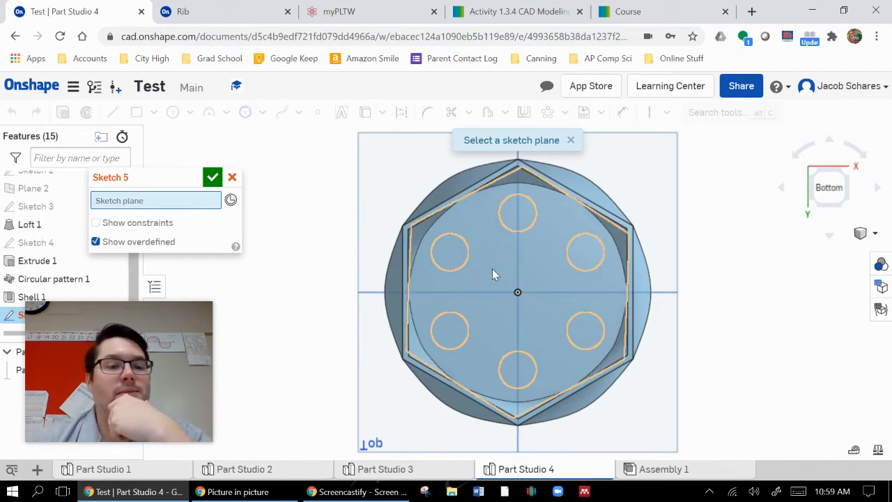
pyautogui.click(487, 182)
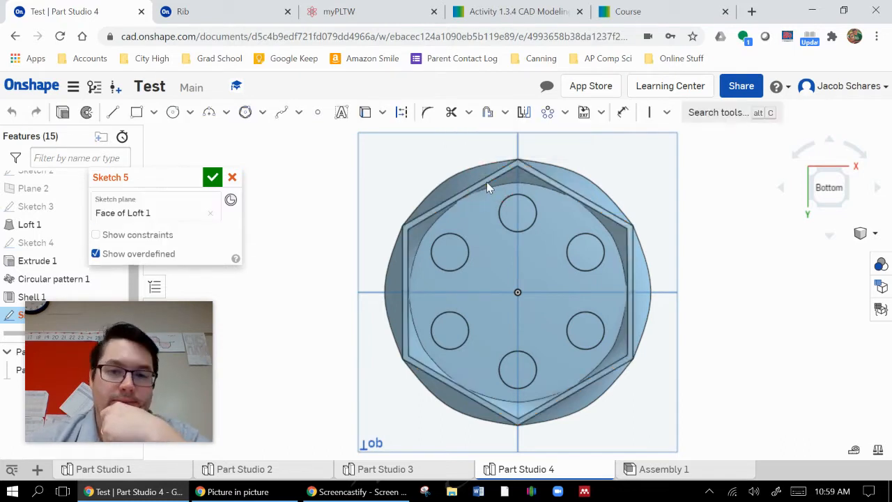
# Draw a horizontal line about 4.13 in long through the origin, joining the midpoints of the two vertical inner hexagon edges
pyautogui.click(114, 113)
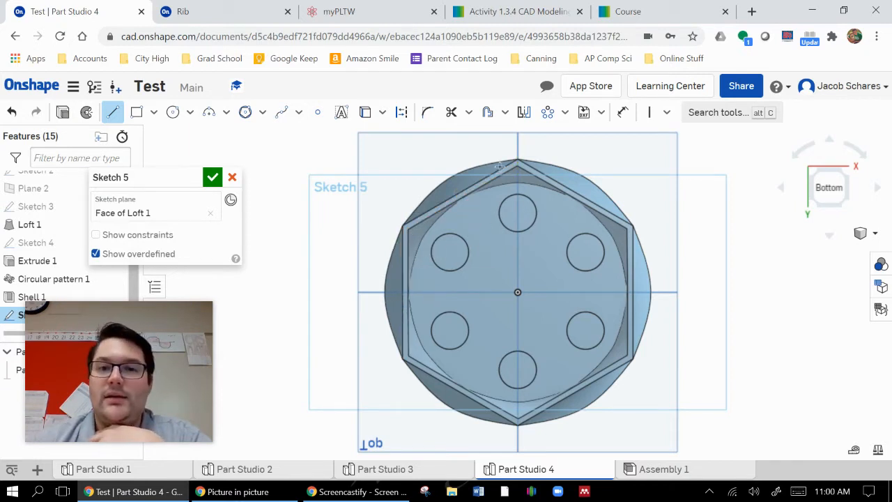
pyautogui.scroll(3, 464, 200)
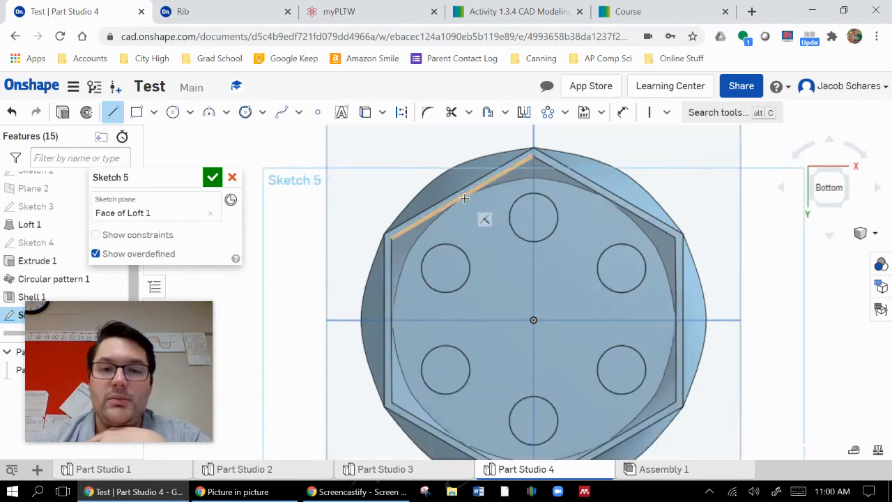
pyautogui.moveTo(551, 356); pyautogui.dragTo(539, 271, button='middle')
pyautogui.scroll(-2, 528, 286)
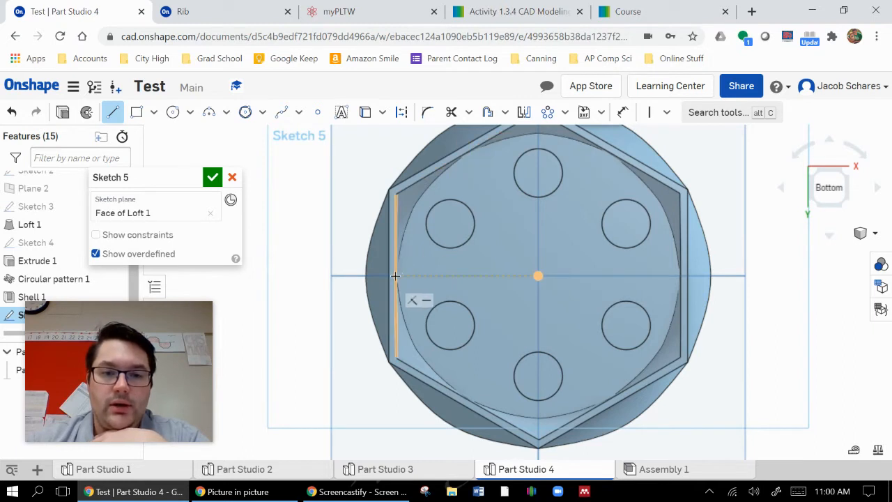
pyautogui.click(681, 274)
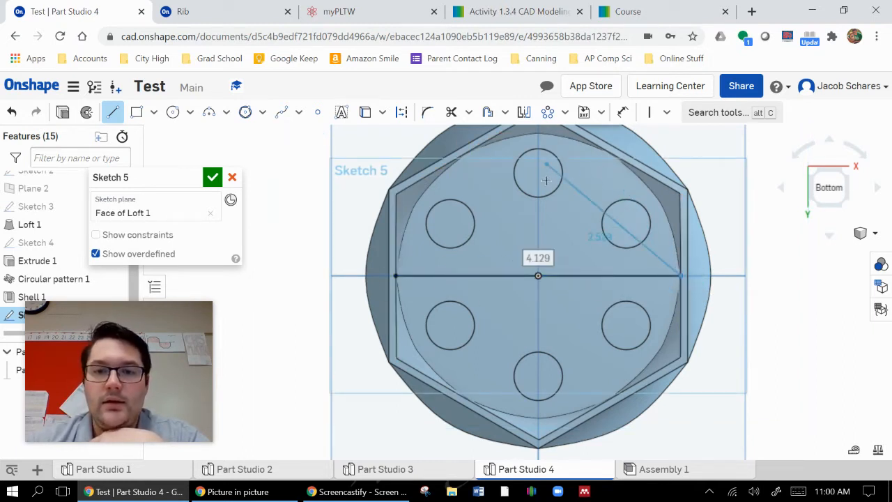
pyautogui.click(611, 150)
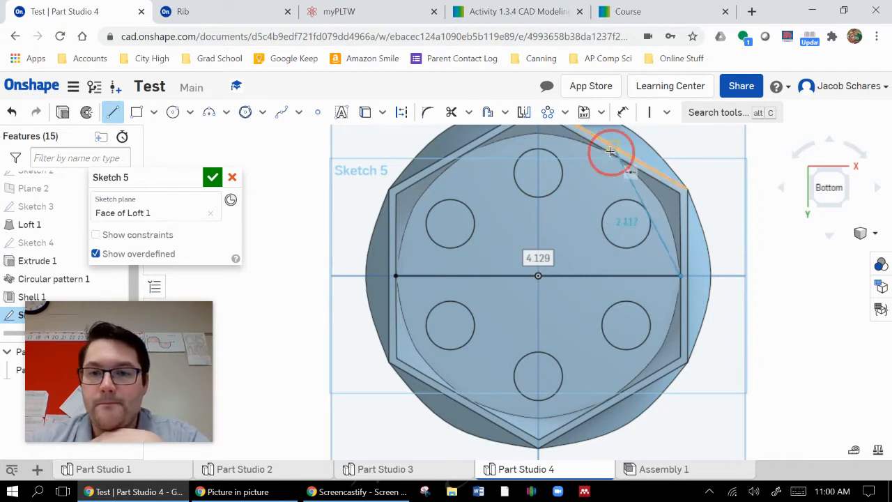
pyautogui.press('Escape')
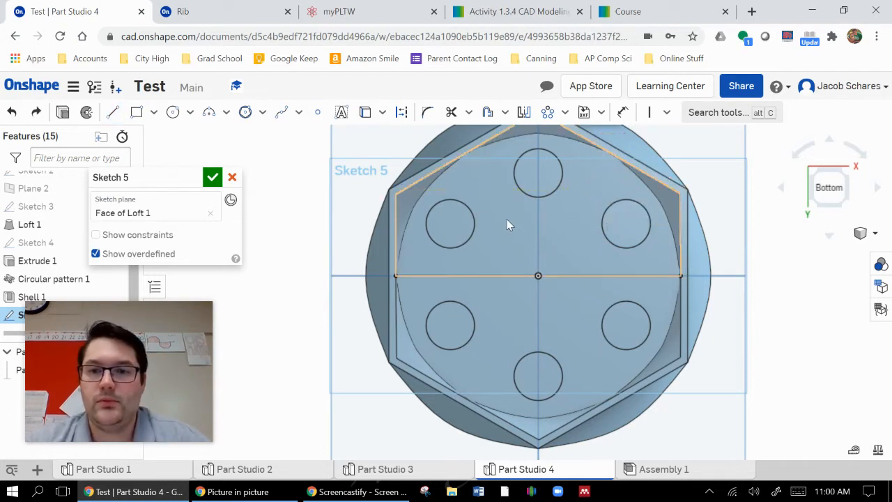
# Draw a diagonal line about 4.13 in long through the origin, from the upper-right inner hexagon edge to the lower-left one
pyautogui.moveTo(581, 224); pyautogui.dragTo(591, 271, button='middle')
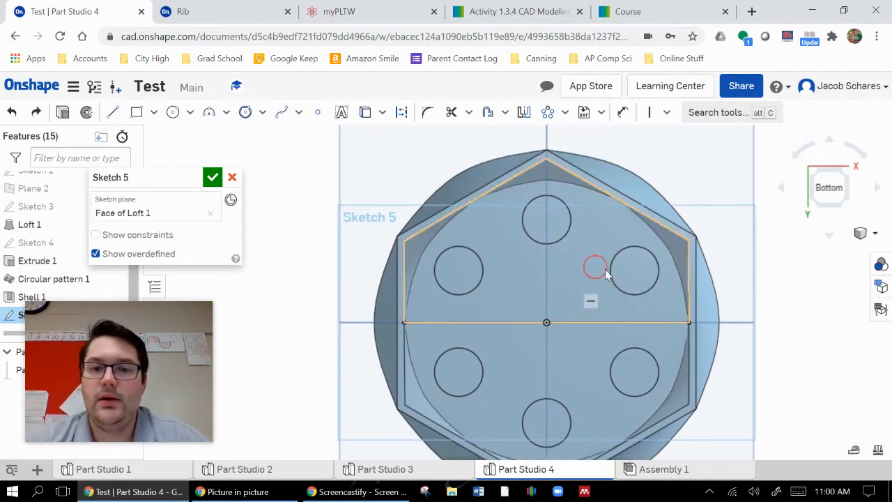
pyautogui.click(112, 112)
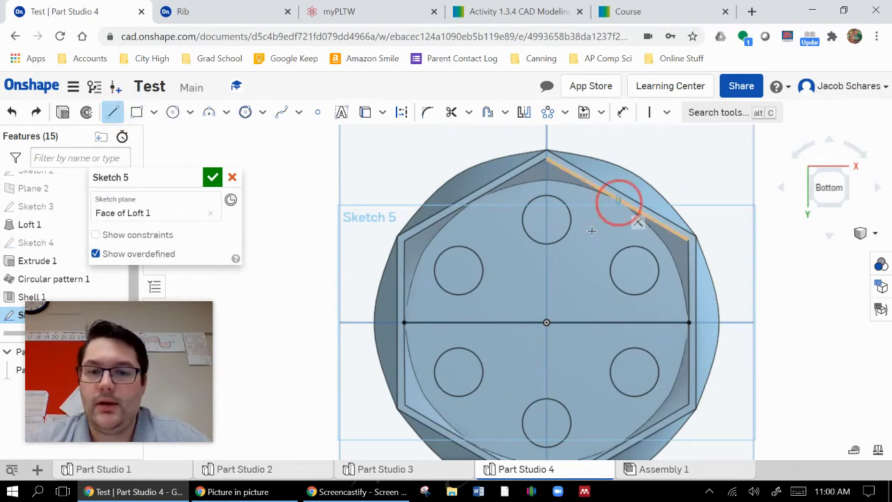
pyautogui.click(613, 202)
pyautogui.click(477, 445)
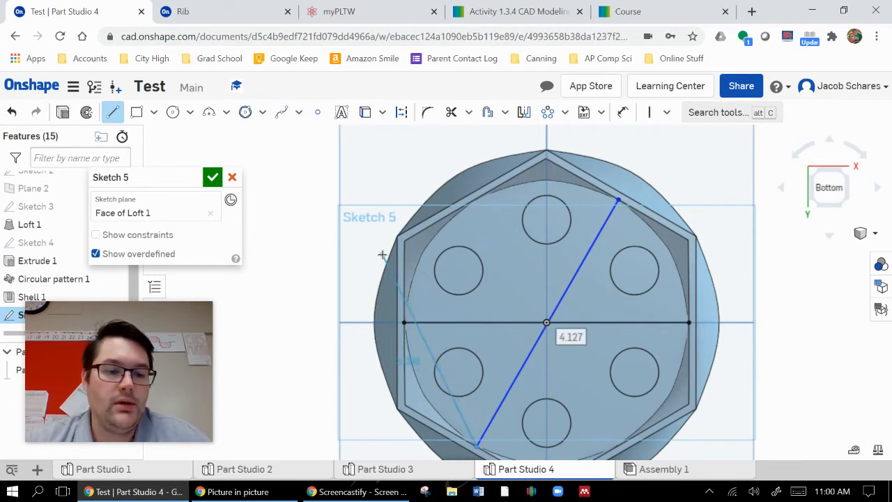
pyautogui.press('Escape')
# Draw a second diagonal about 4.13 in long through the origin, from the upper-left inner hexagon edge to the lower-right one
pyautogui.click(113, 112)
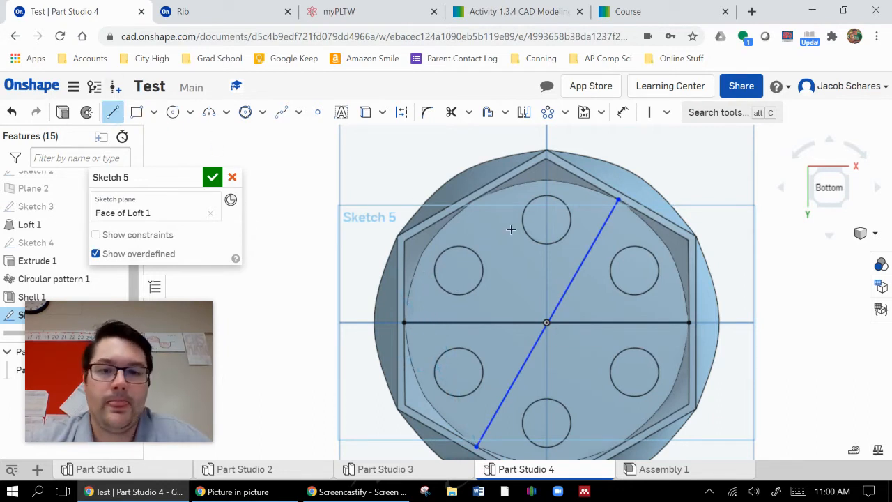
pyautogui.click(478, 210)
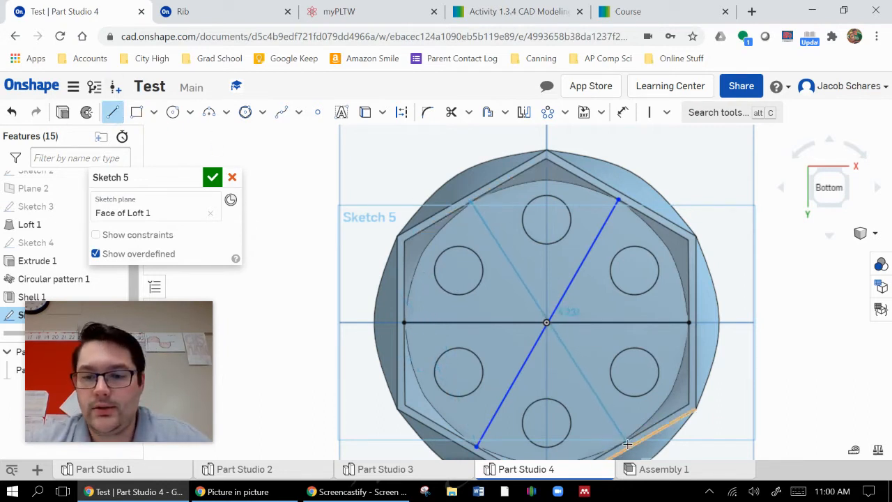
pyautogui.click(622, 441)
pyautogui.scroll(3, 683, 364)
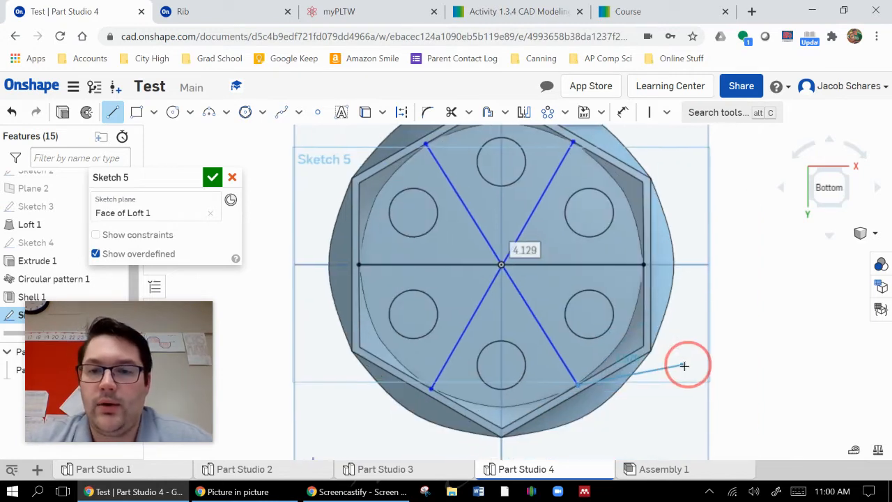
# Try a Midpoint constraint on the first diagonal's upper-right endpoint, and shift that endpoint along the hexagon edge
pyautogui.click(666, 114)
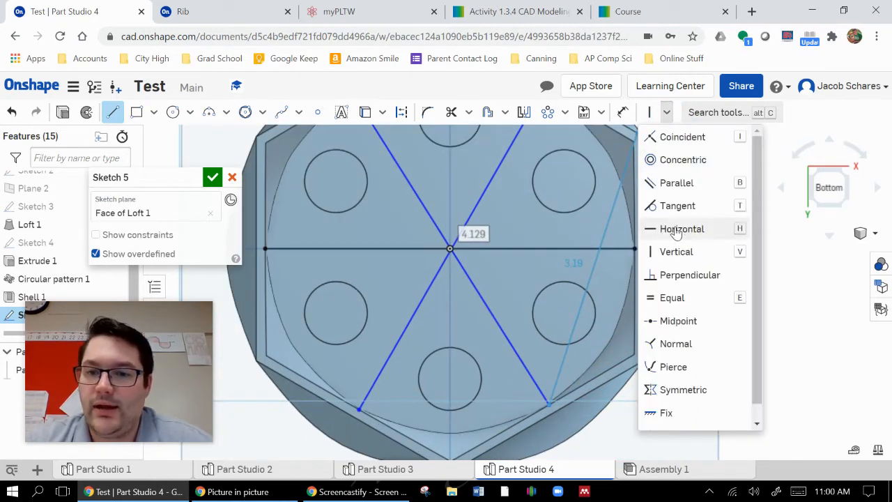
pyautogui.click(678, 321)
pyautogui.moveTo(548, 185); pyautogui.dragTo(536, 287, button='middle')
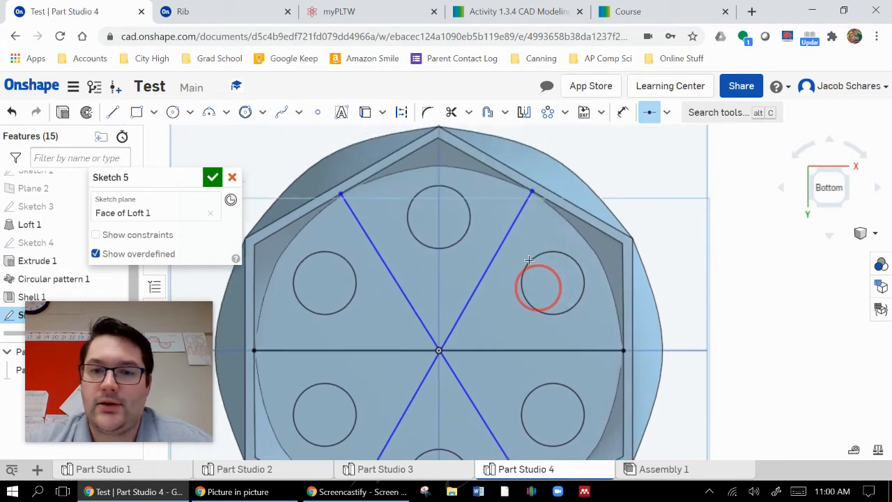
pyautogui.click(518, 207)
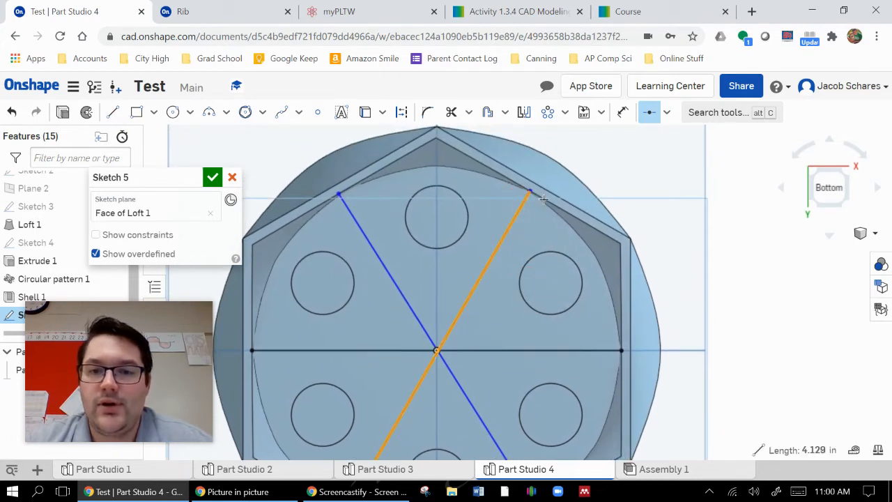
pyautogui.click(530, 192)
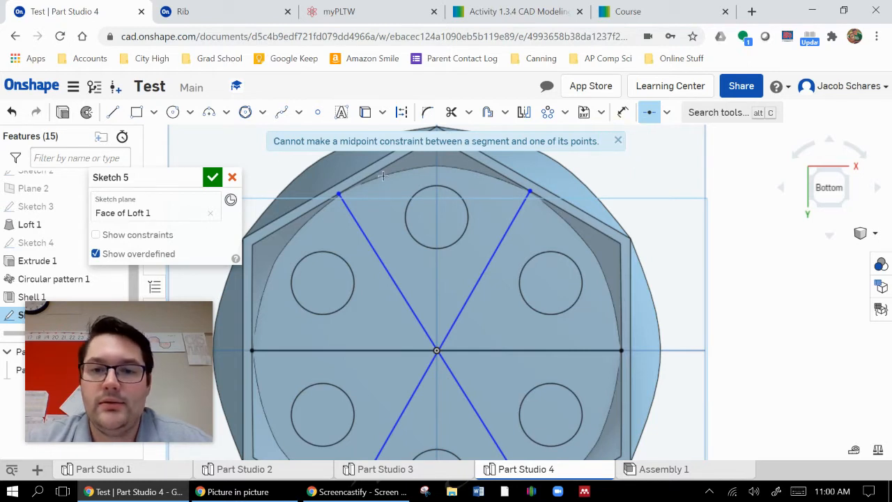
pyautogui.click(536, 198)
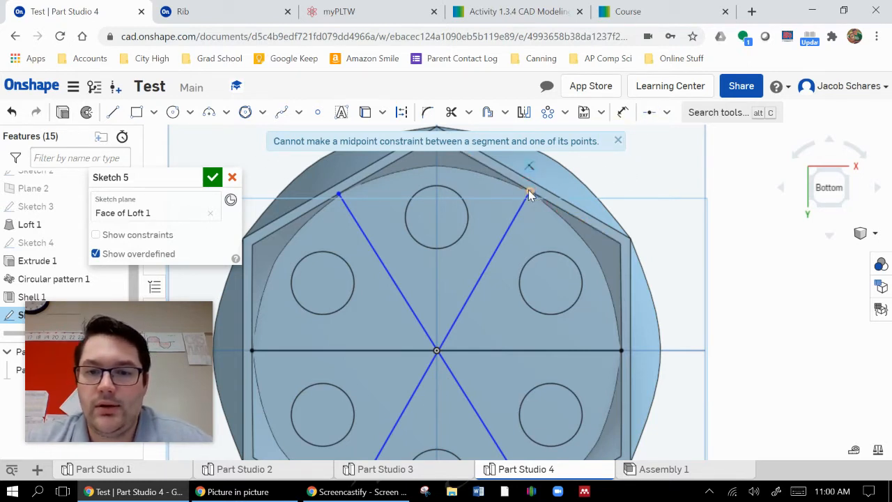
pyautogui.moveTo(534, 199); pyautogui.dragTo(514, 185)
# Project the upper-right inner hexagon edge into the sketch with the Use tool
pyautogui.press('u')
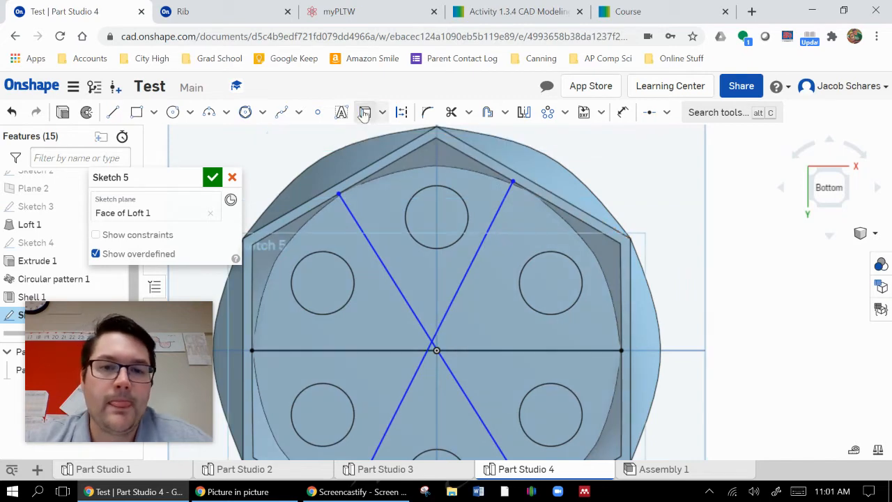
pyautogui.click(566, 206)
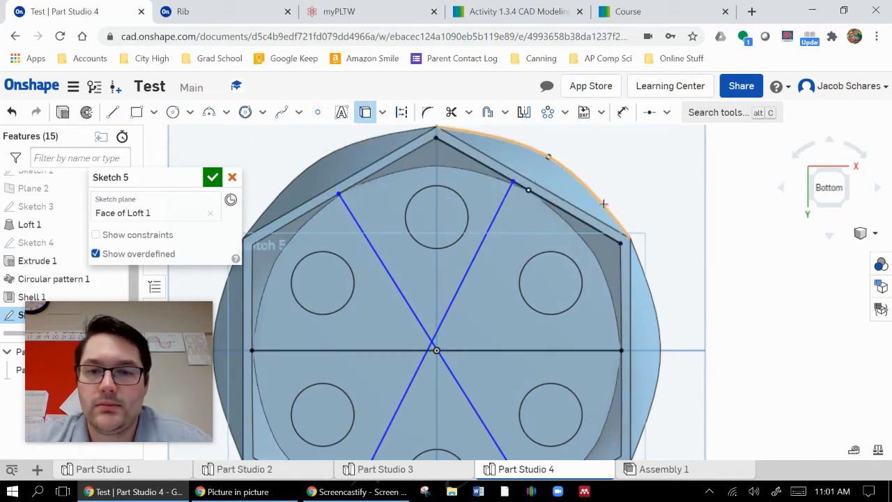
pyautogui.press('Escape')
# Try to constrain the first diagonal's upper endpoint to the midpoint of the projected edge
pyautogui.moveTo(512, 183)
pyautogui.mouseDown()
pyautogui.moveTo(526, 200)
pyautogui.moveTo(507, 180)
pyautogui.mouseUp()
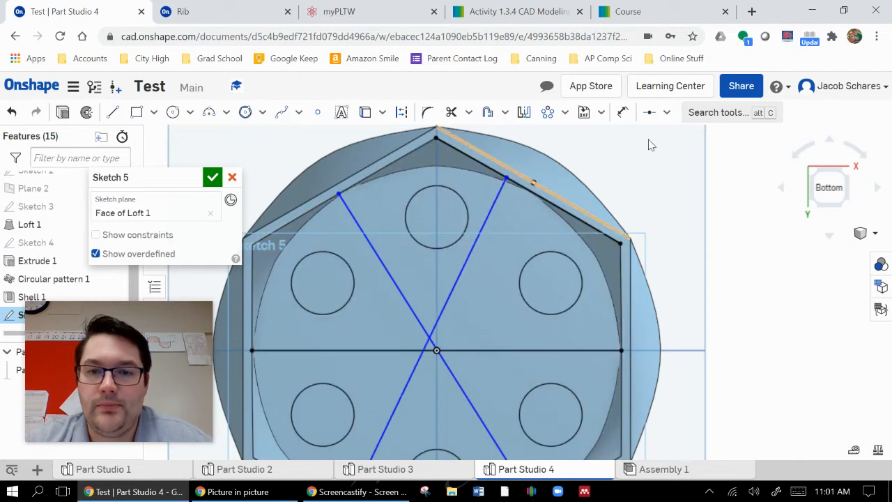
pyautogui.click(501, 195)
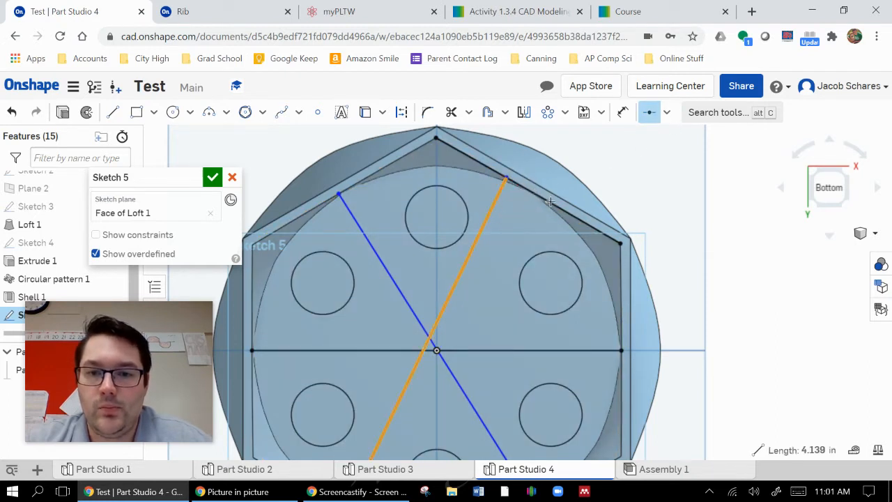
pyautogui.press('Escape')
pyautogui.click(649, 113)
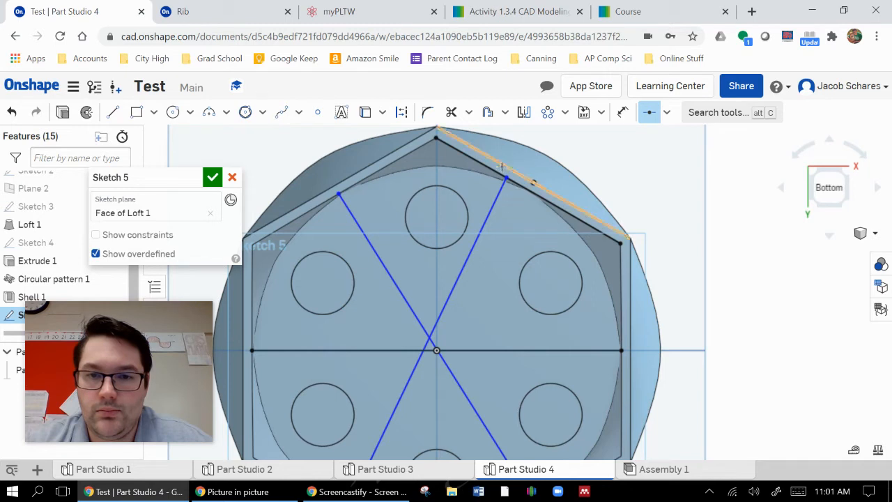
pyautogui.press('Escape')
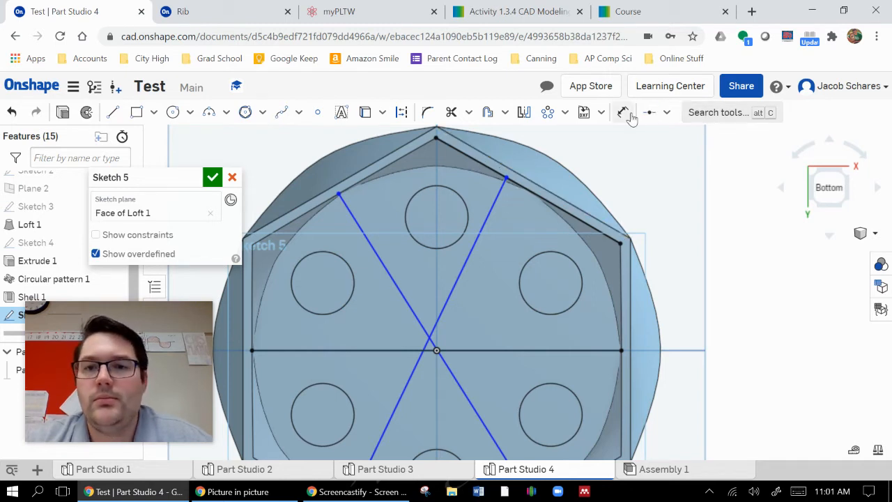
pyautogui.click(649, 112)
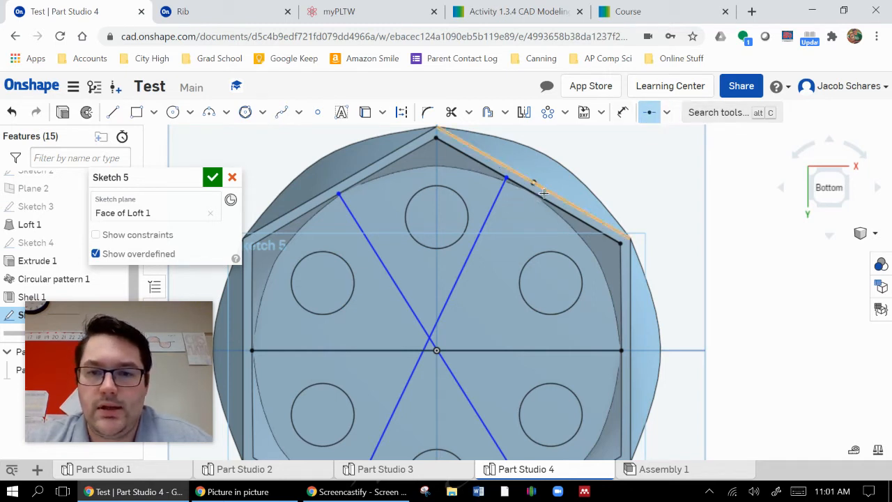
# Move the first diagonal's upper endpoint to about the middle of the projected edge and finish the sketch
pyautogui.click(523, 188)
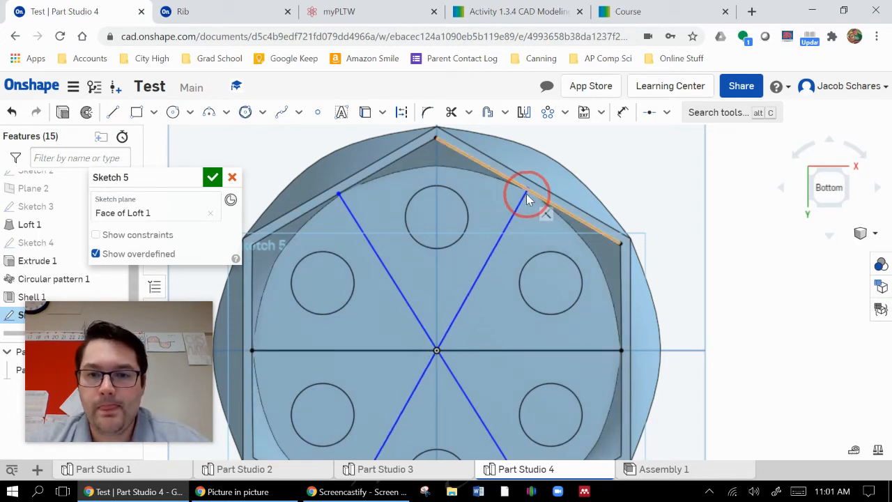
pyautogui.moveTo(526, 194); pyautogui.dragTo(526, 195)
pyautogui.scroll(2, 732, 339)
pyautogui.moveTo(732, 339); pyautogui.dragTo(717, 263, button='middle')
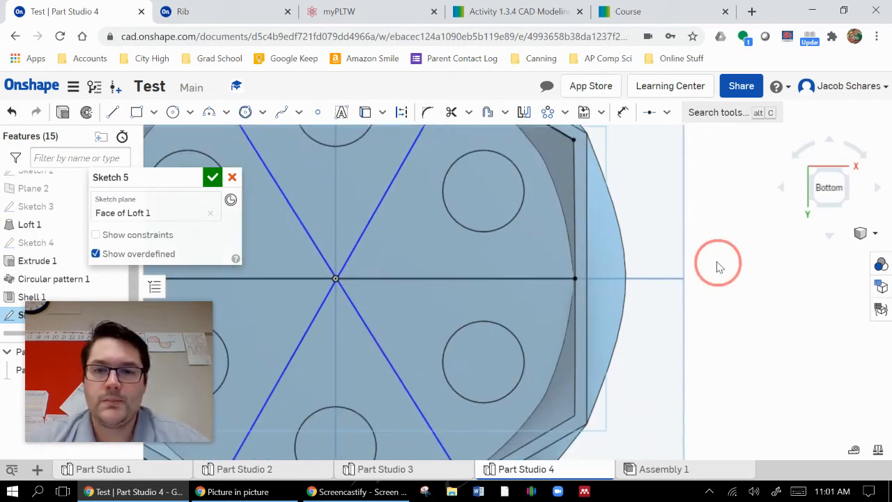
pyautogui.scroll(2, 530, 356)
pyautogui.scroll(-3, 528, 355)
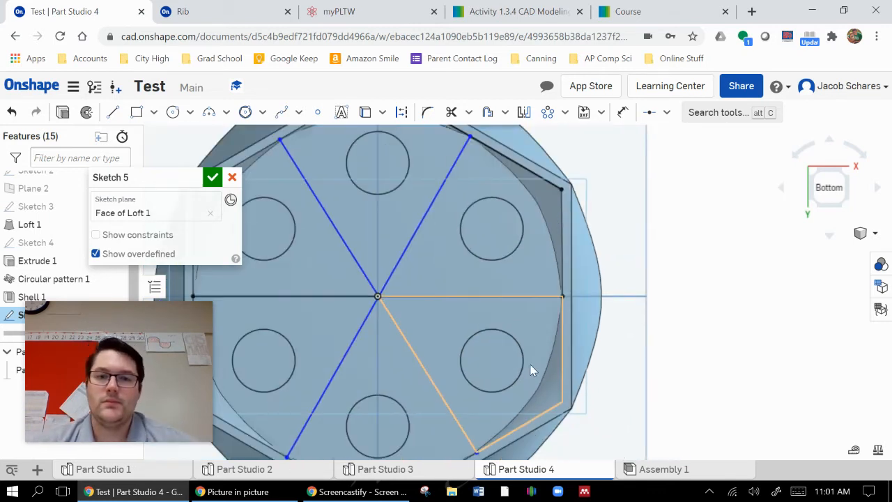
pyautogui.scroll(-4, 530, 370)
pyautogui.click(687, 298)
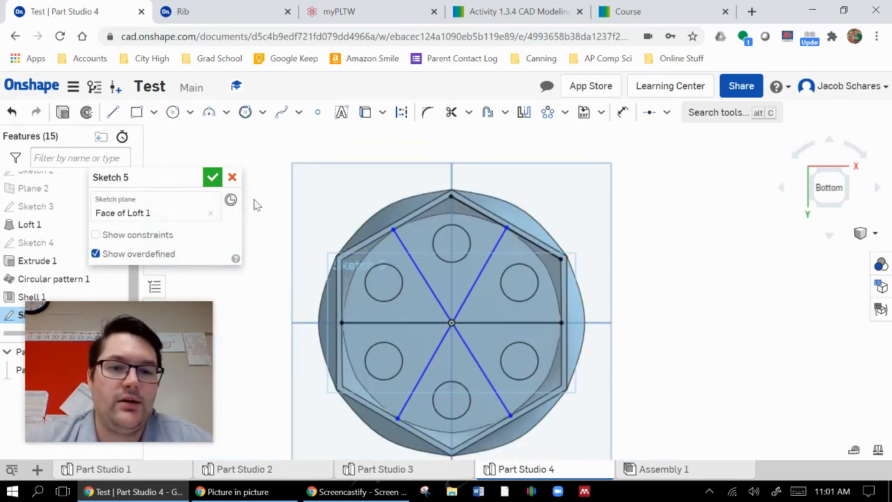
pyautogui.click(212, 177)
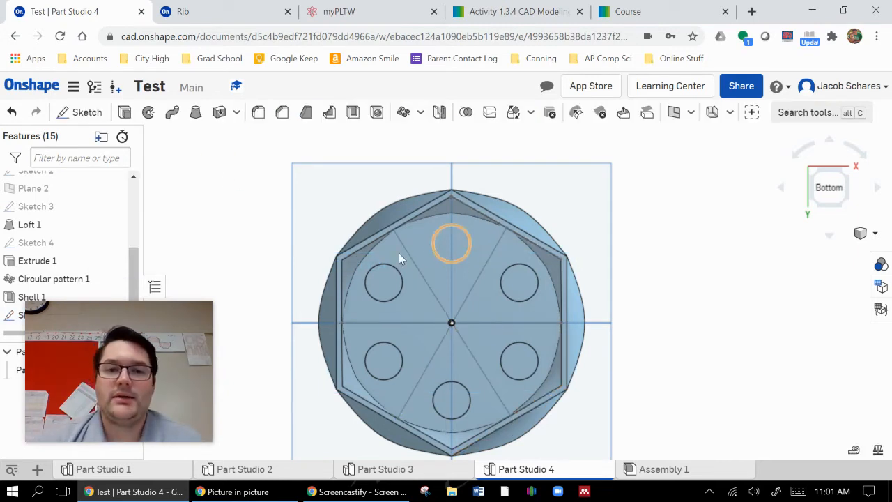
# Start a Rib feature and select the three crossing sketch lines on the underside as its profiles
pyautogui.click(332, 112)
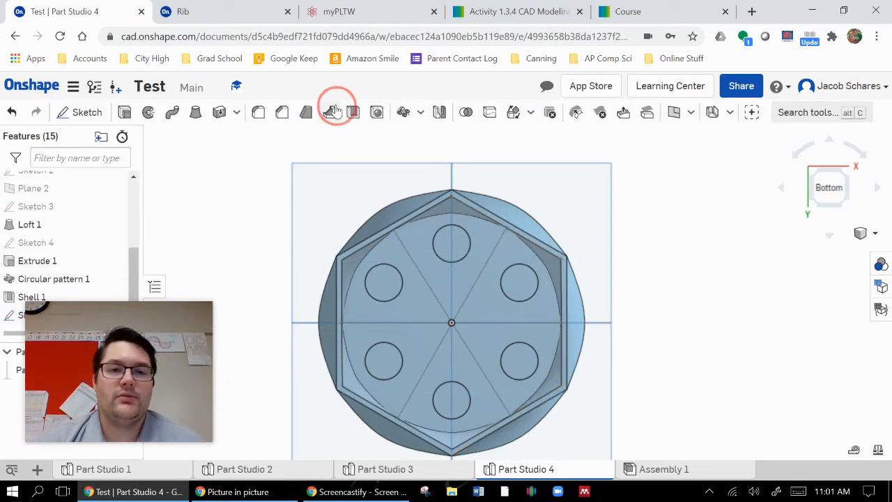
pyautogui.click(141, 177)
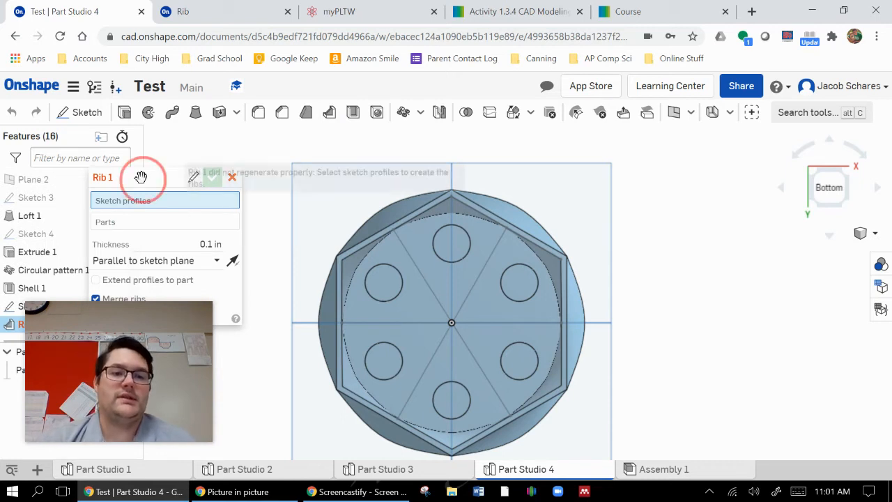
pyautogui.moveTo(141, 177); pyautogui.dragTo(141, 136)
pyautogui.click(462, 279)
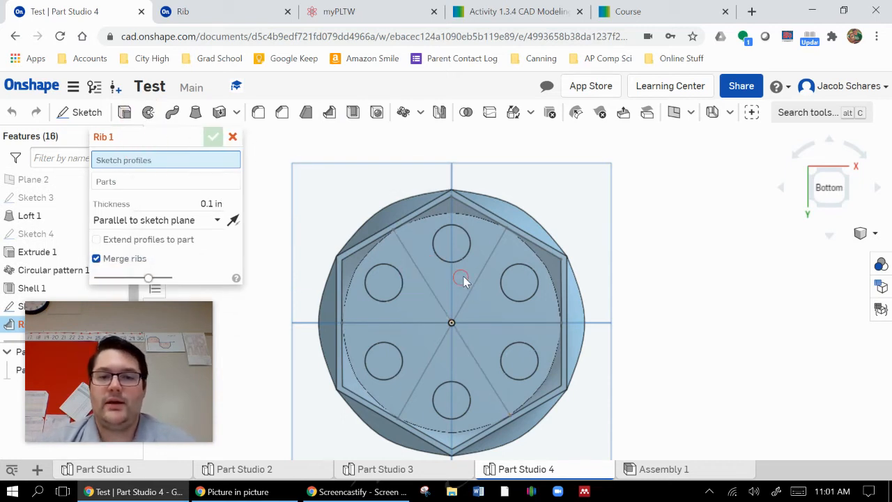
pyautogui.click(469, 290)
pyautogui.click(488, 325)
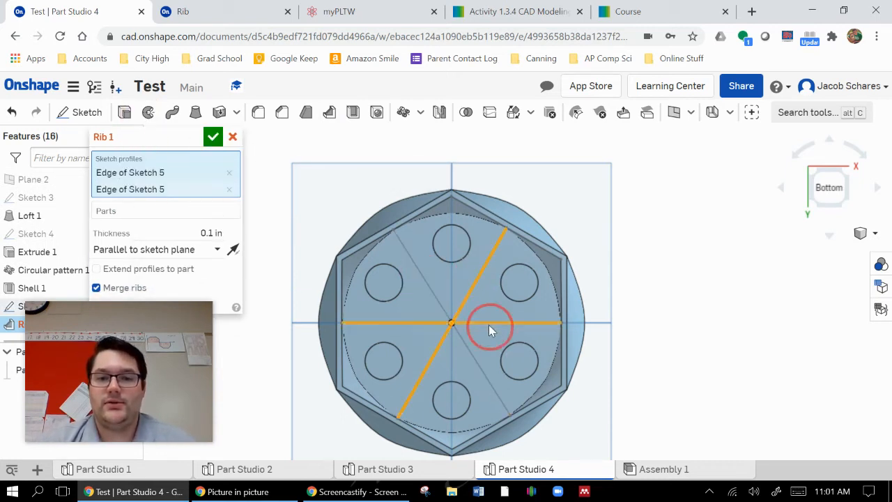
pyautogui.click(479, 365)
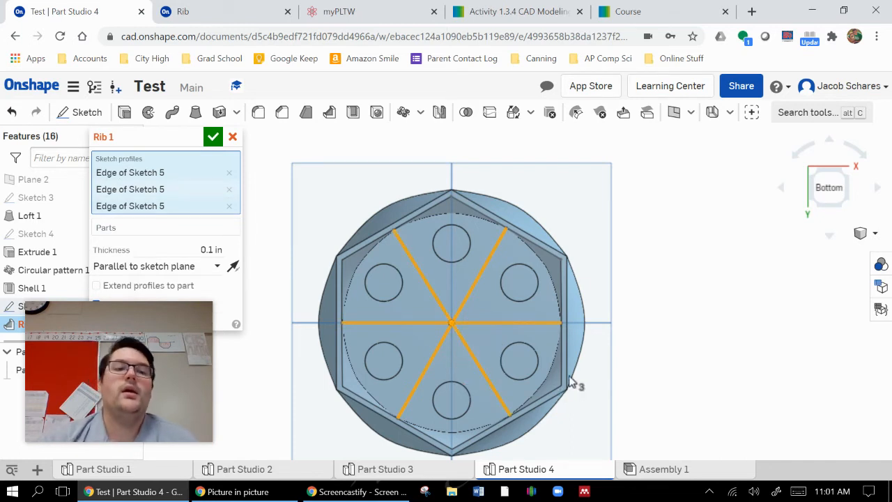
# Apply the 0.1 in thick ribs to Part 1 with the extrusion direction normal to the sketch plane, and accept the Rib feature
pyautogui.click(110, 229)
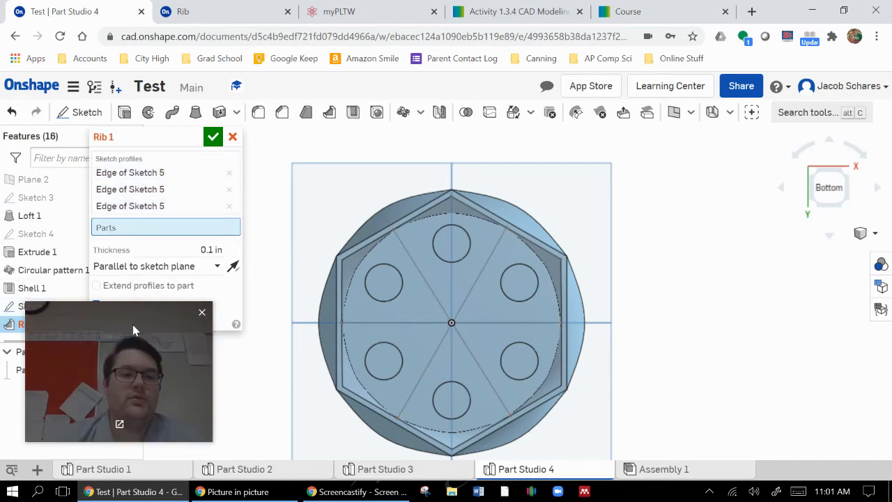
pyautogui.moveTo(133, 324); pyautogui.dragTo(781, 318)
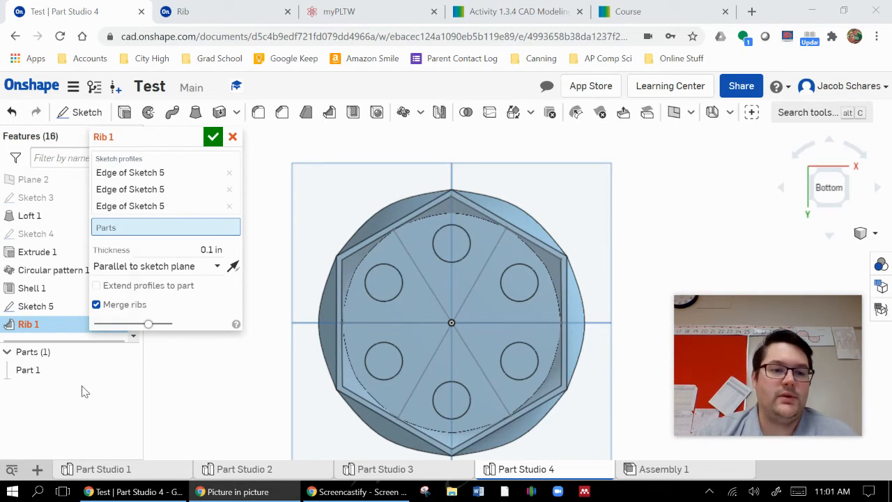
pyautogui.click(27, 370)
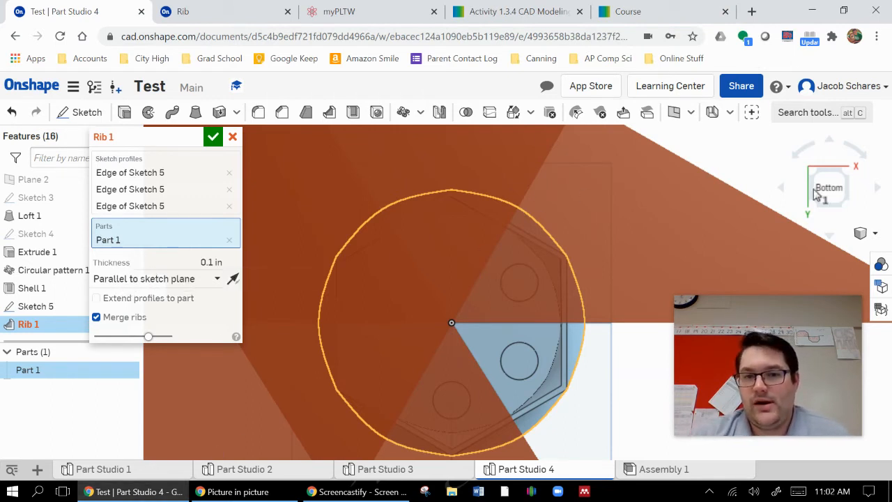
pyautogui.click(143, 278)
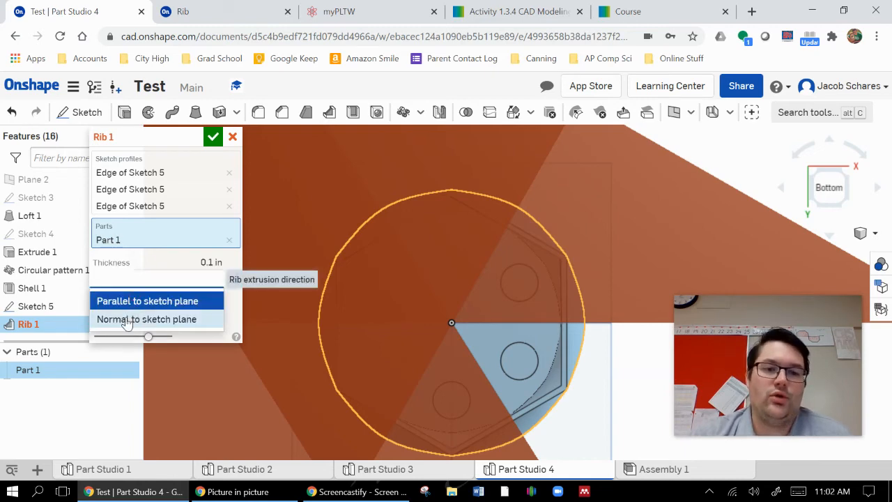
pyautogui.click(127, 319)
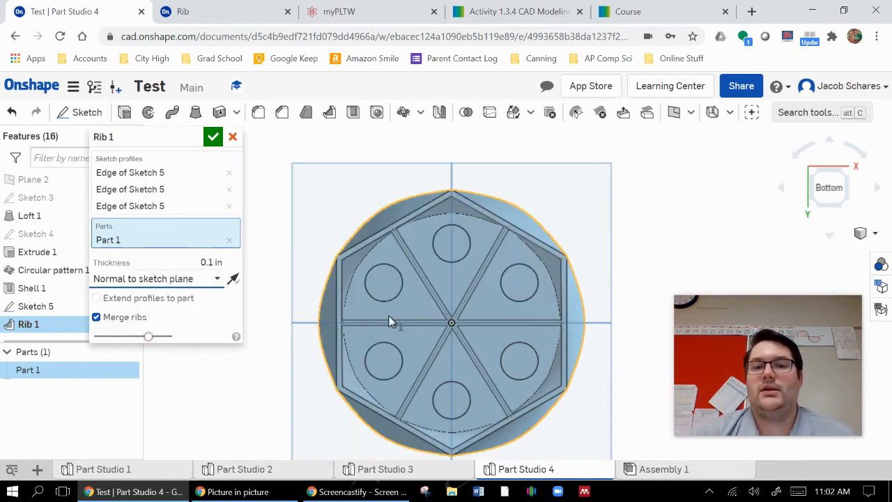
pyautogui.moveTo(578, 324)
pyautogui.mouseDown(button='right')
pyautogui.moveTo(555, 326)
pyautogui.moveTo(561, 309)
pyautogui.moveTo(579, 339)
pyautogui.mouseUp(button='right')
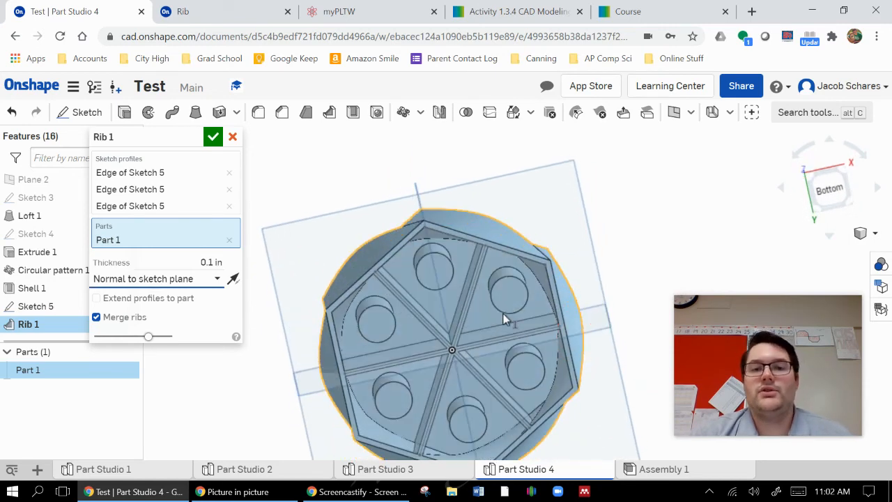
pyautogui.scroll(5, 505, 319)
pyautogui.scroll(-5, 491, 333)
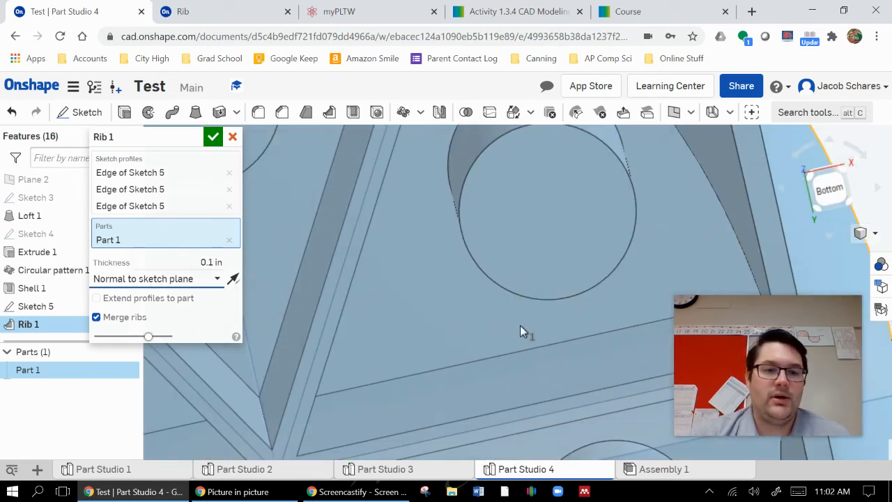
pyautogui.moveTo(521, 328)
pyautogui.mouseDown(button='right')
pyautogui.moveTo(501, 322)
pyautogui.moveTo(515, 335)
pyautogui.mouseUp(button='right')
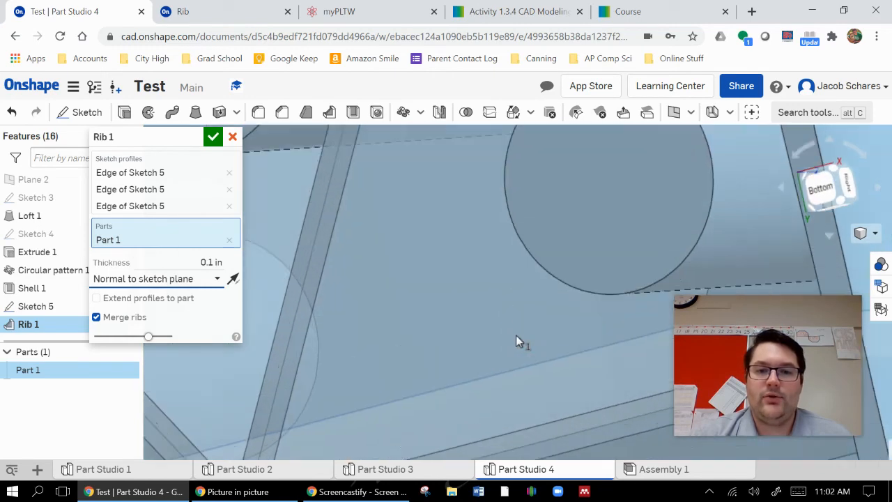
pyautogui.scroll(-5, 528, 328)
pyautogui.moveTo(530, 370); pyautogui.dragTo(528, 348, button='right')
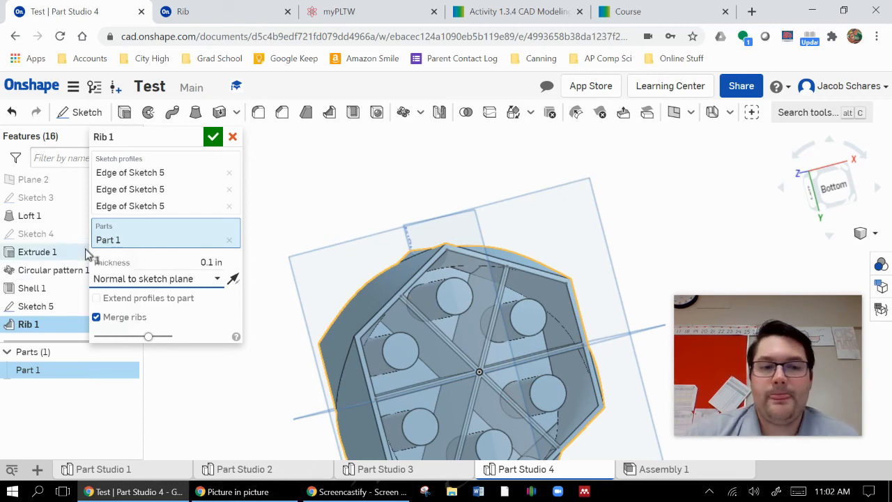
pyautogui.click(212, 137)
# Measure the mass properties of the ribbed hexagonal part, Part 1
pyautogui.moveTo(496, 320); pyautogui.dragTo(481, 307, button='right')
pyautogui.moveTo(702, 223); pyautogui.dragTo(812, 189, button='right')
pyautogui.click(819, 195)
pyautogui.moveTo(809, 311); pyautogui.dragTo(201, 199)
pyautogui.click(729, 279)
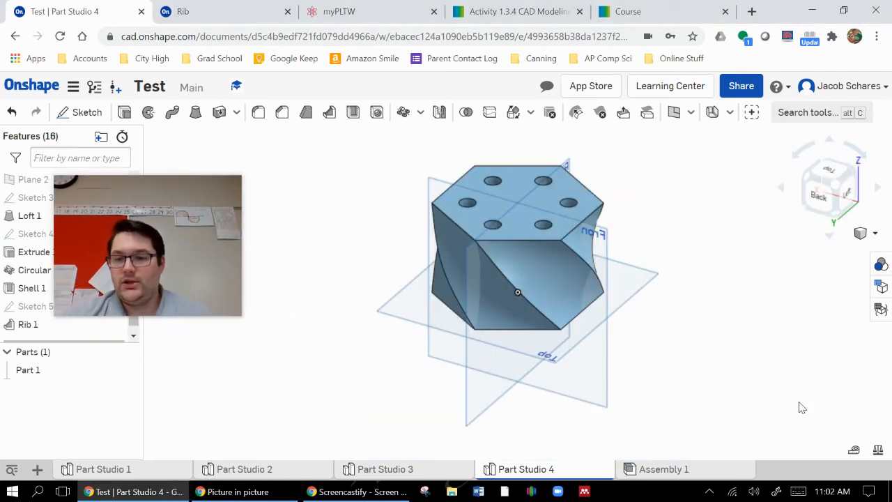
pyautogui.click(877, 450)
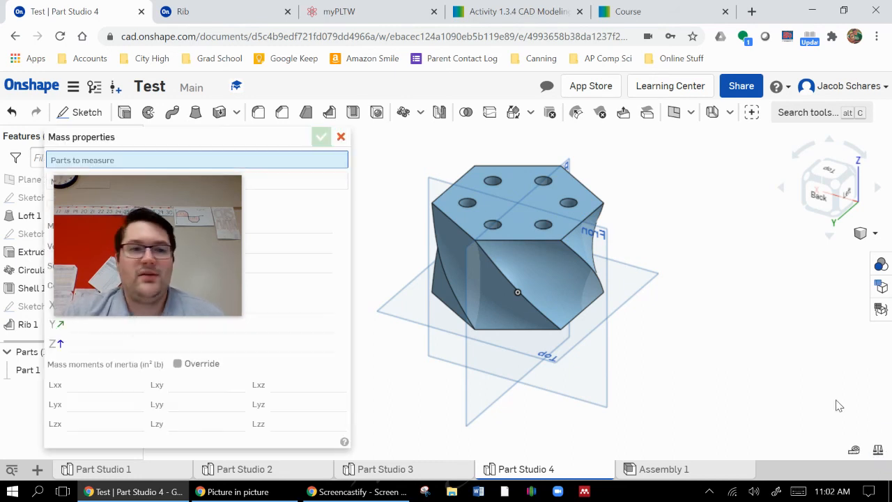
pyautogui.click(518, 215)
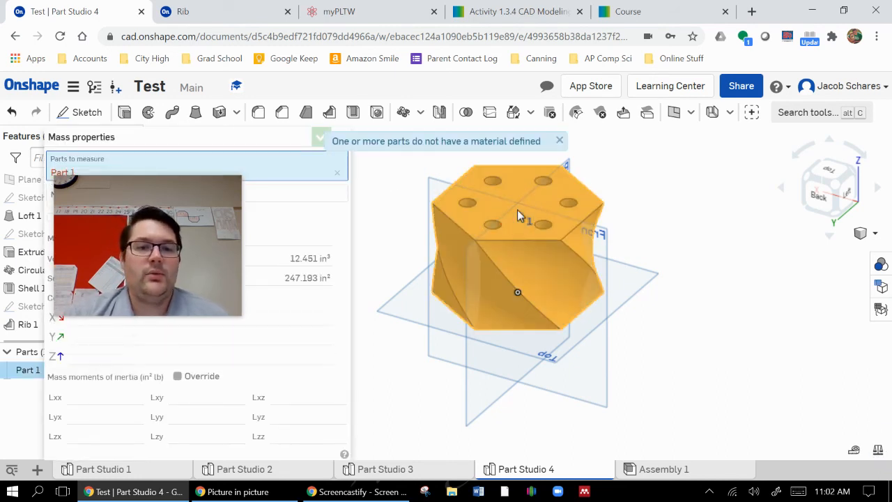
pyautogui.moveTo(147, 185); pyautogui.dragTo(108, 245)
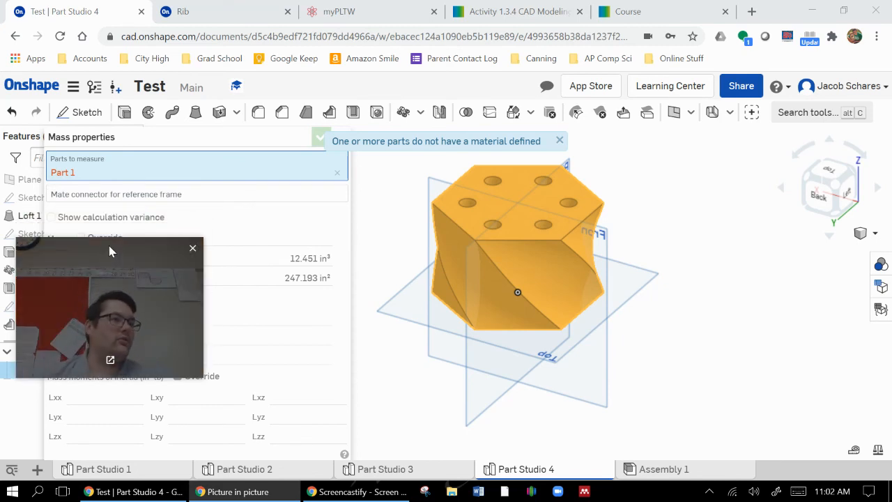
pyautogui.click(804, 272)
pyautogui.moveTo(749, 338); pyautogui.dragTo(722, 249, button='right')
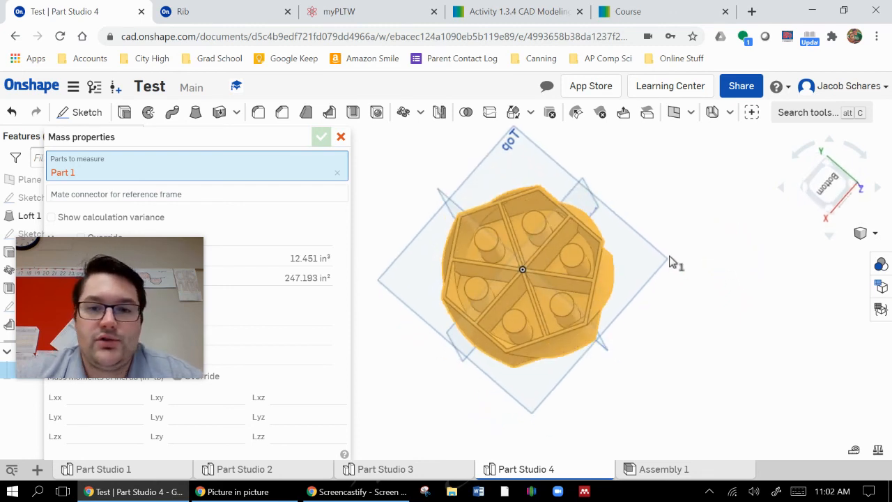